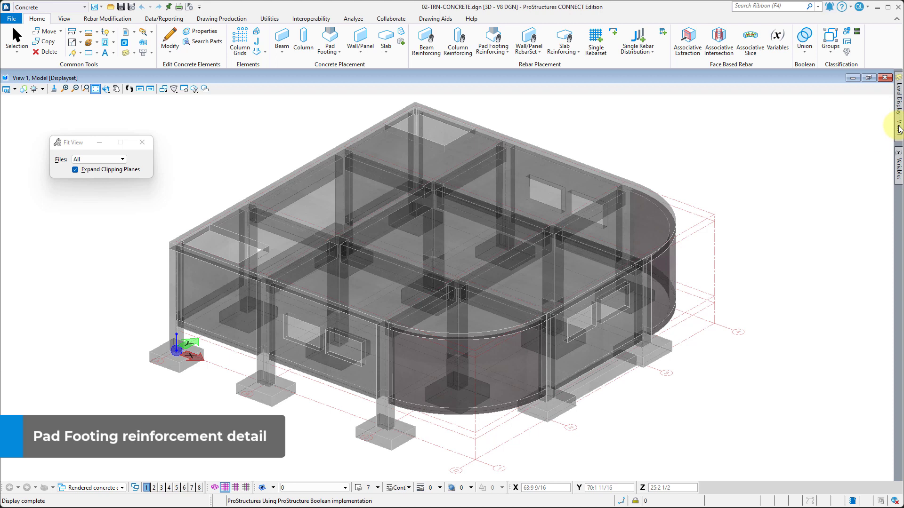
# Turn off PC_WALL, PC_SLAB, PC_CONCRETE, PC_BEAM, GridLines and Construction Lines, leaving PC_COLUMN on.
pyautogui.click(126, 54)
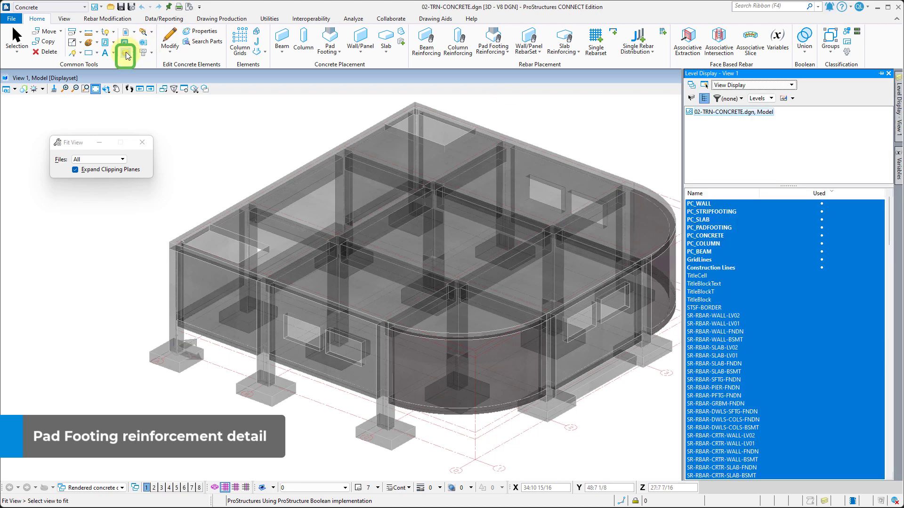
pyautogui.click(710, 204)
pyautogui.click(710, 220)
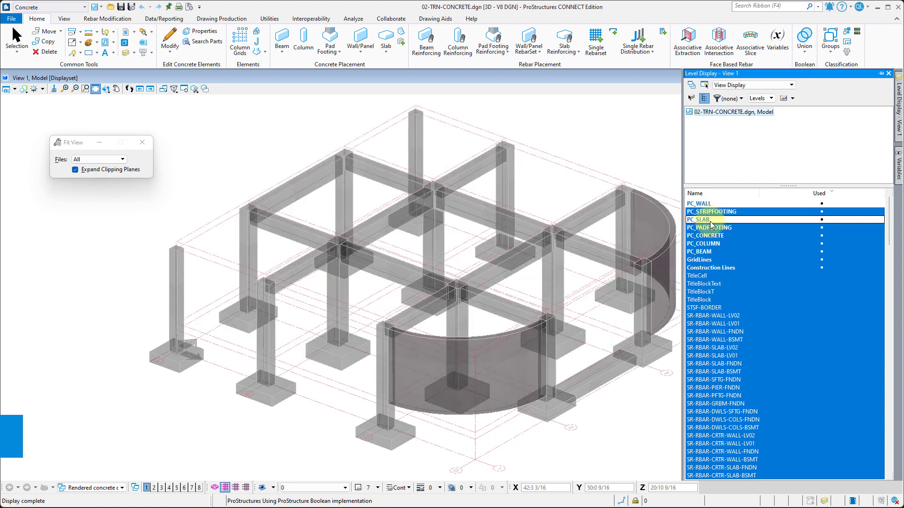
pyautogui.click(716, 236)
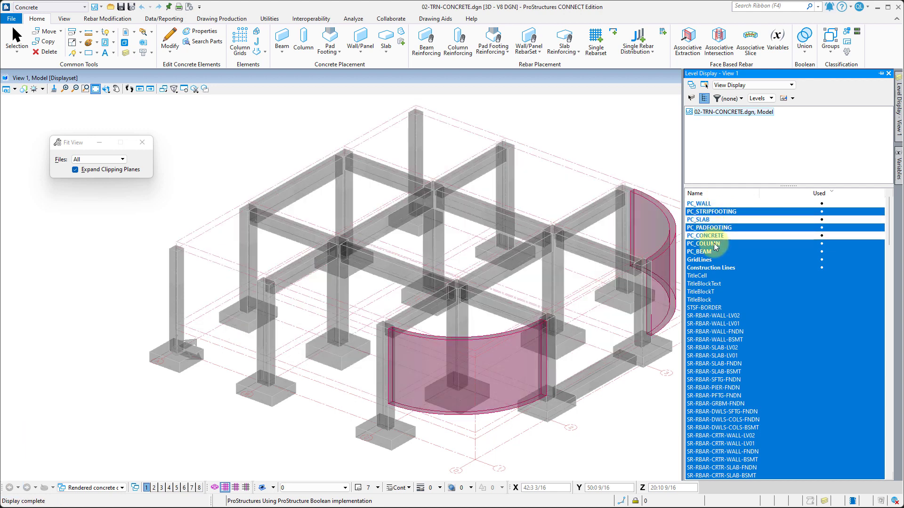
pyautogui.click(715, 244)
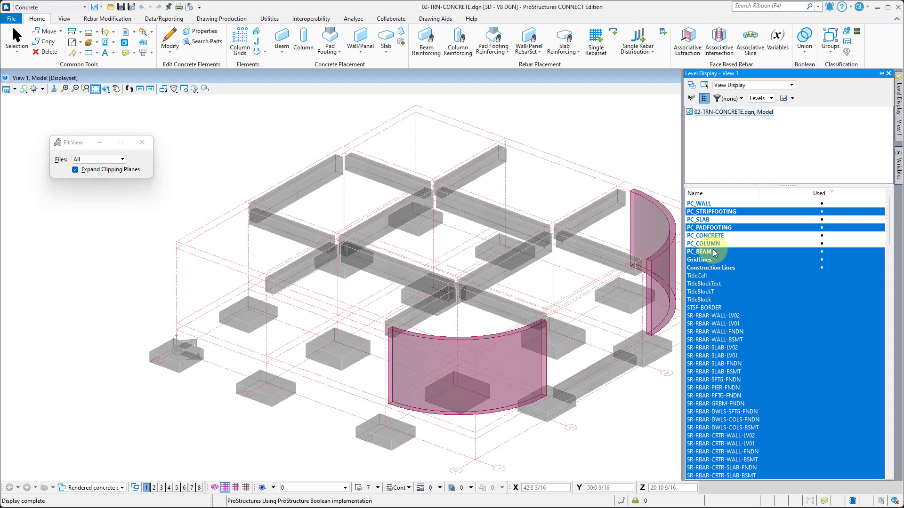
pyautogui.click(714, 252)
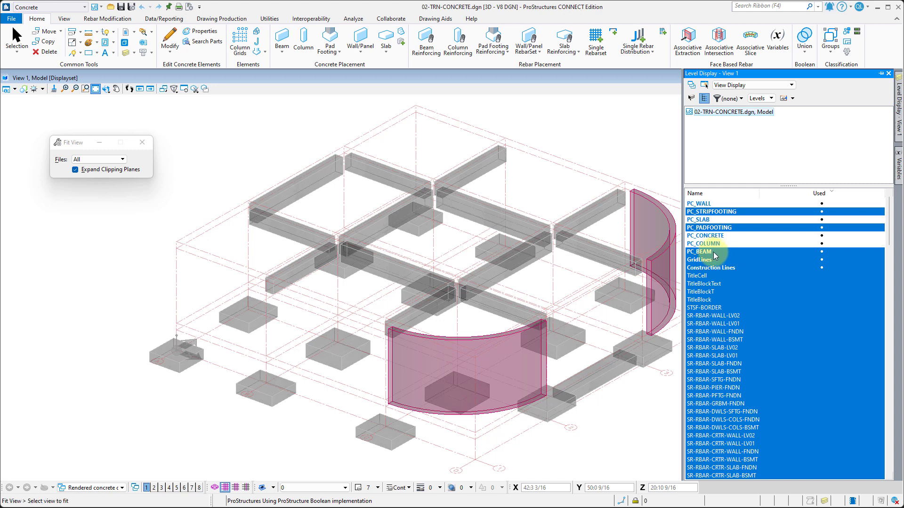
pyautogui.click(714, 260)
pyautogui.click(715, 268)
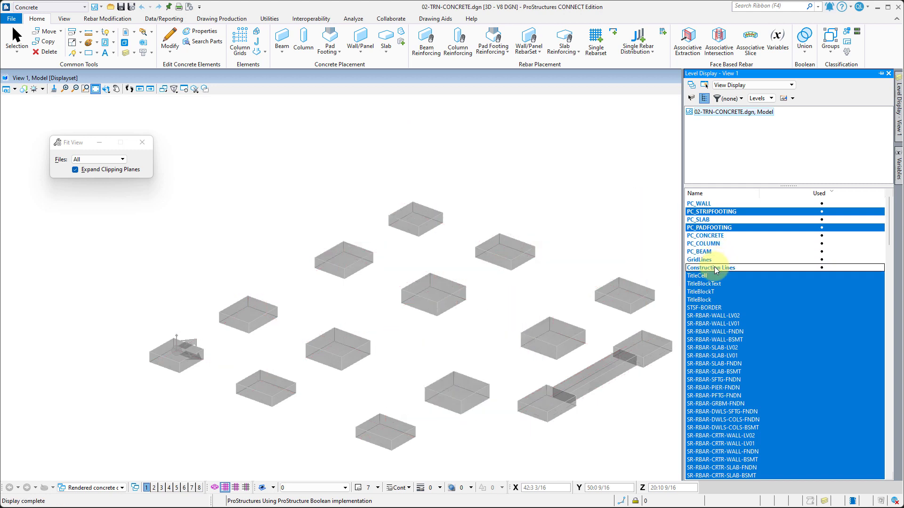
pyautogui.click(715, 245)
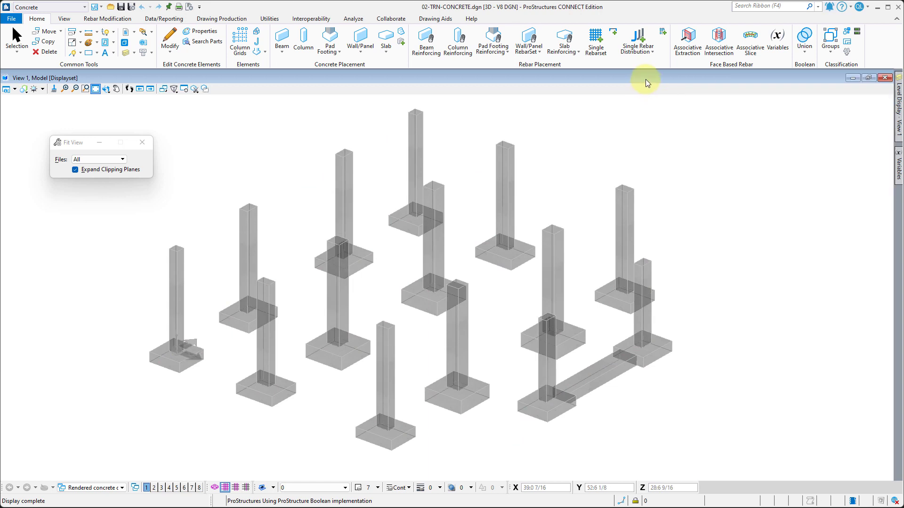
# Open Pad Footing Reinforcing from the Home ribbon's Rebar Placement group.
pyautogui.click(496, 40)
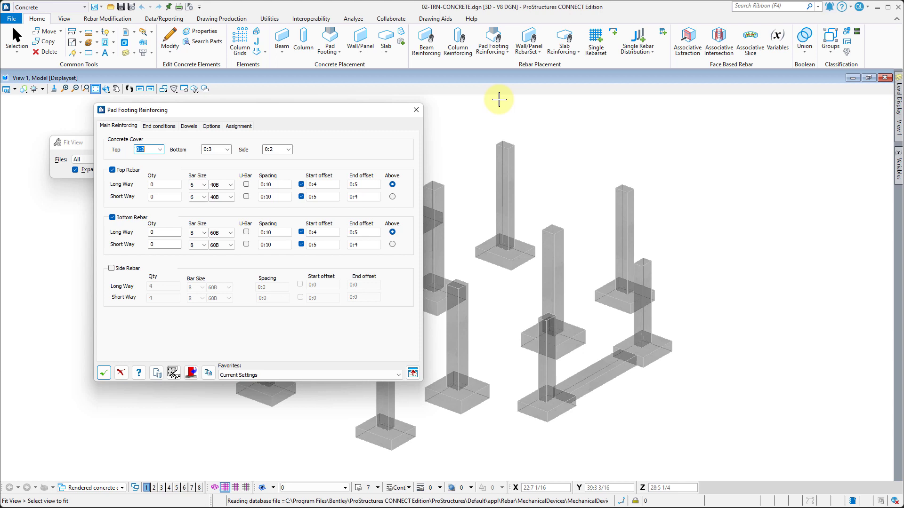
# Review the End conditions, Dowels, Options and Assignment tabs of Pad Footing Reinforcing.
pyautogui.click(152, 127)
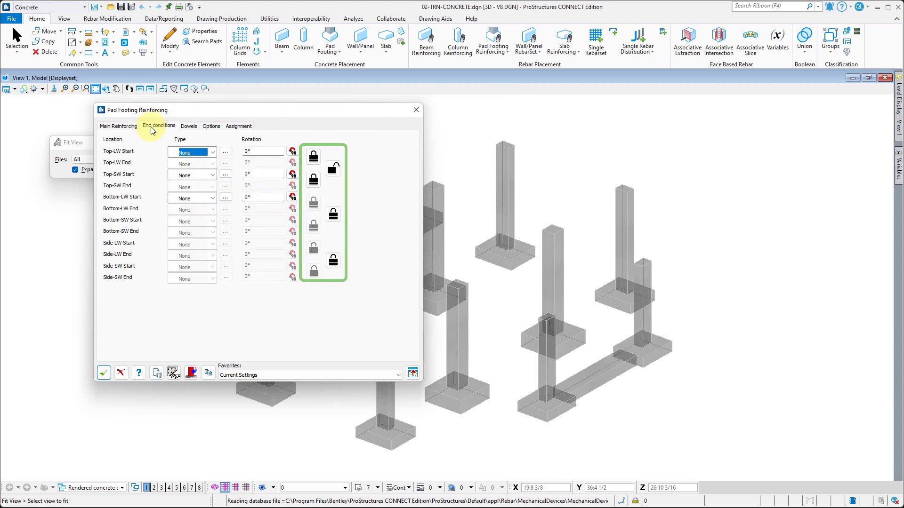
pyautogui.click(183, 126)
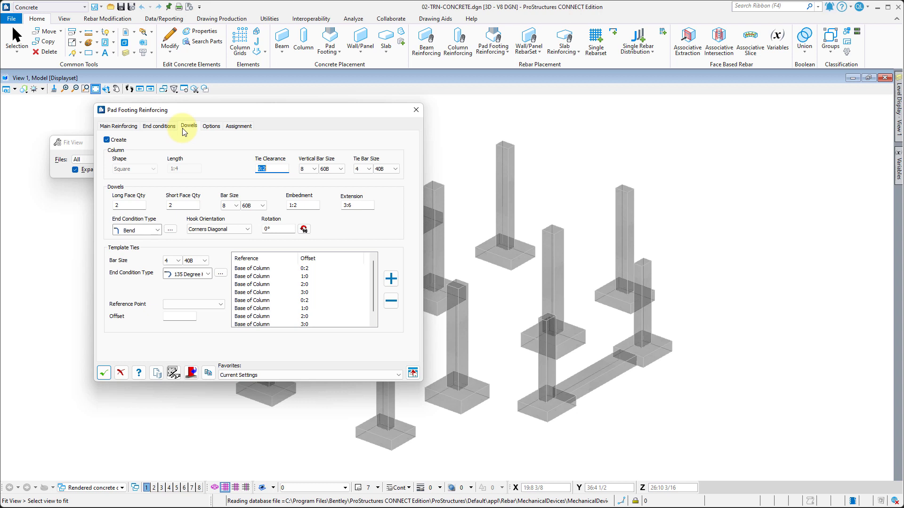
pyautogui.click(211, 126)
pyautogui.click(238, 125)
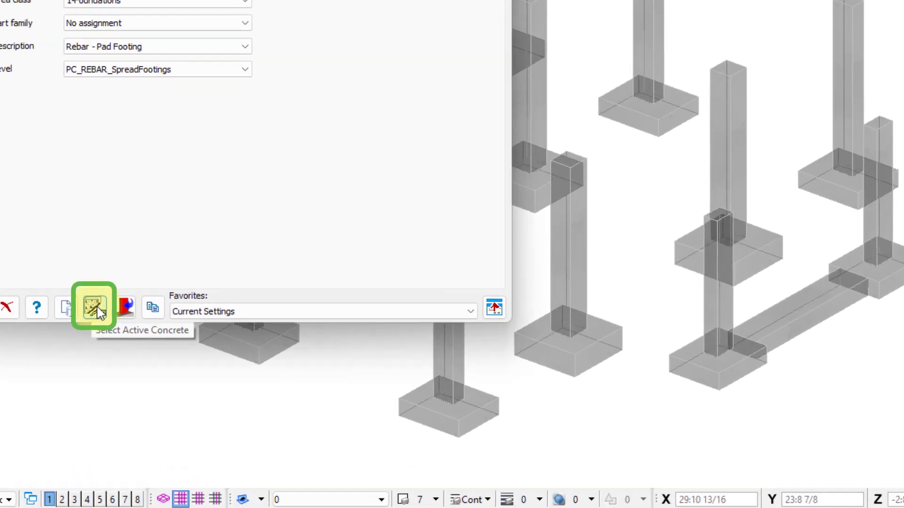
# Reinforce the front centre pad footing with a rebar mat and column dowels, then reopen the dialog.
pyautogui.click(98, 309)
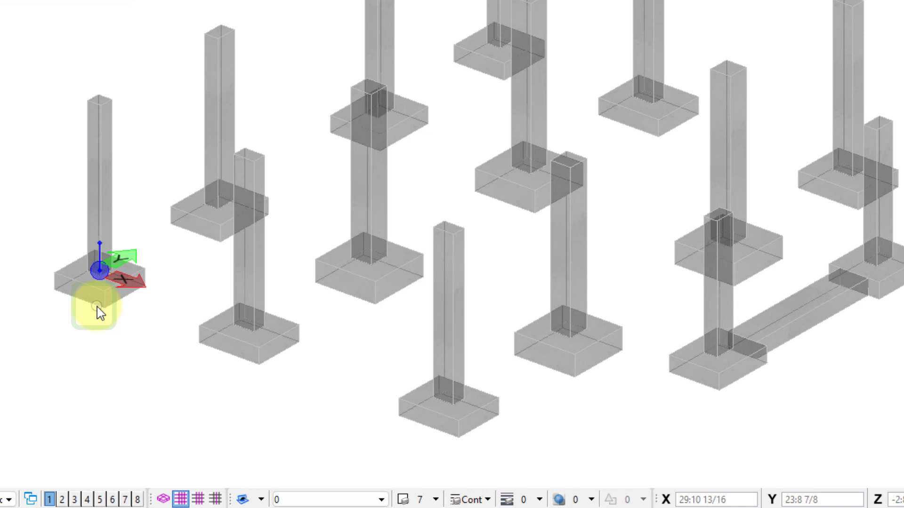
pyautogui.click(407, 399)
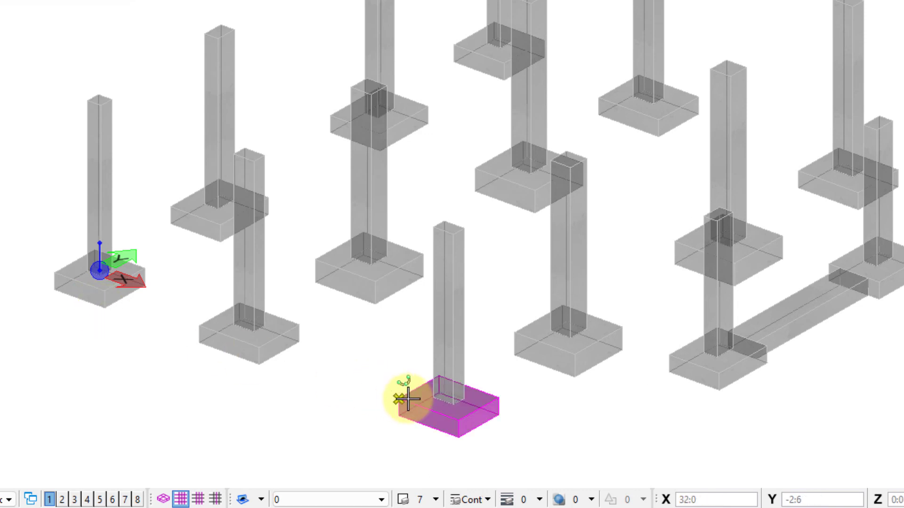
pyautogui.click(312, 407)
pyautogui.click(126, 308)
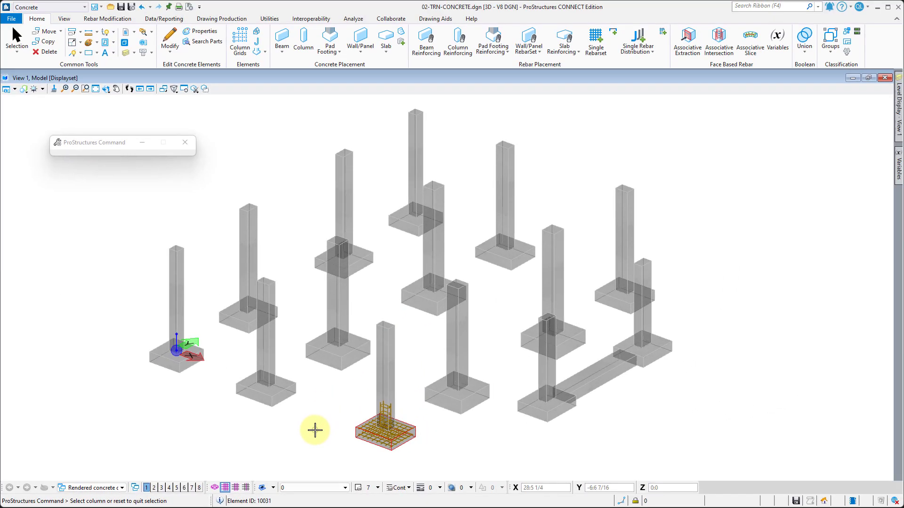
pyautogui.rightClick(315, 430)
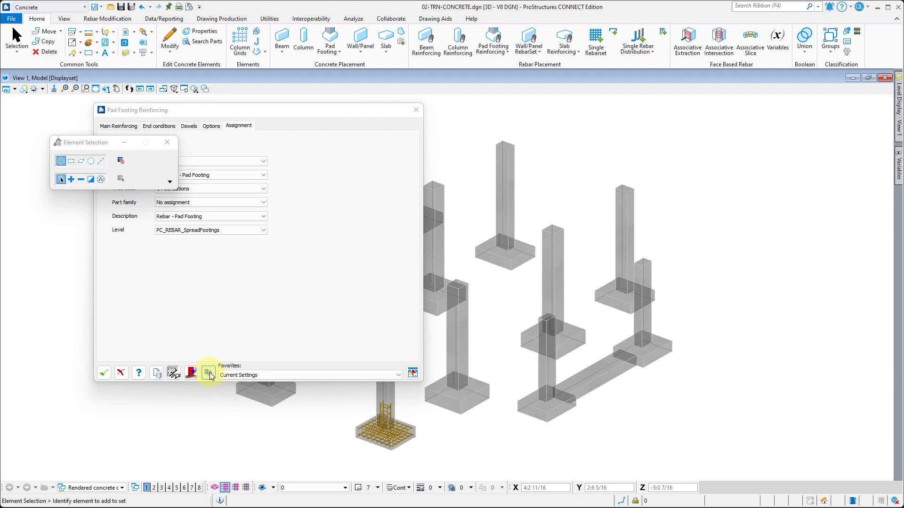
# Reinforce the front left and next five pad footings, picking each footing and its column.
pyautogui.click(119, 125)
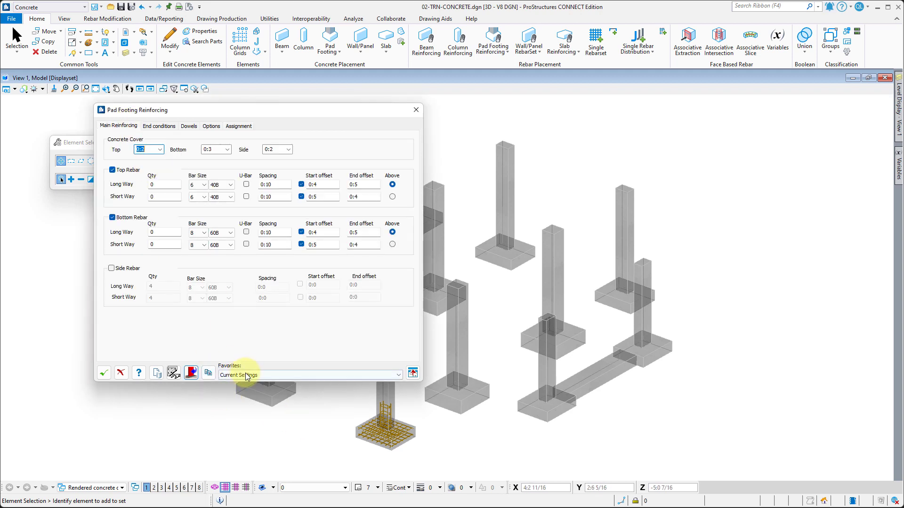
pyautogui.click(208, 373)
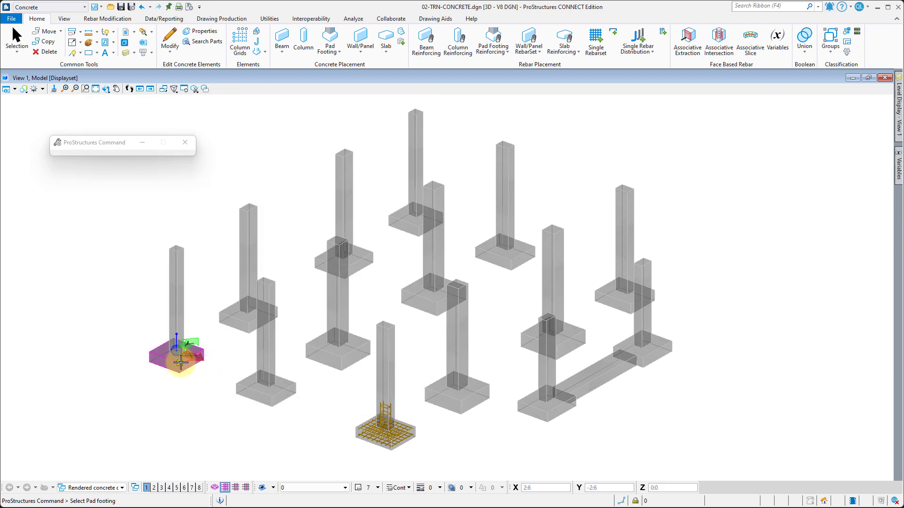
pyautogui.click(181, 363)
pyautogui.click(172, 323)
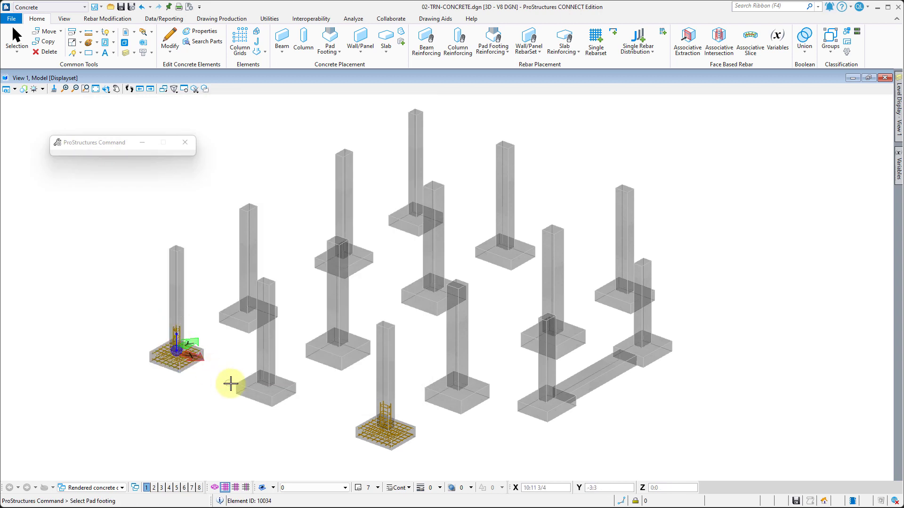
pyautogui.click(236, 385)
pyautogui.click(271, 346)
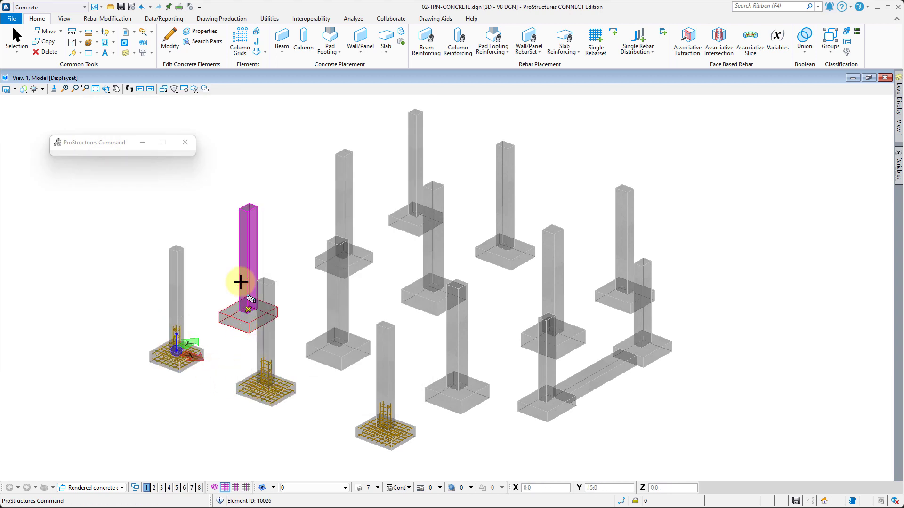
pyautogui.click(241, 282)
pyautogui.click(334, 348)
pyautogui.click(323, 306)
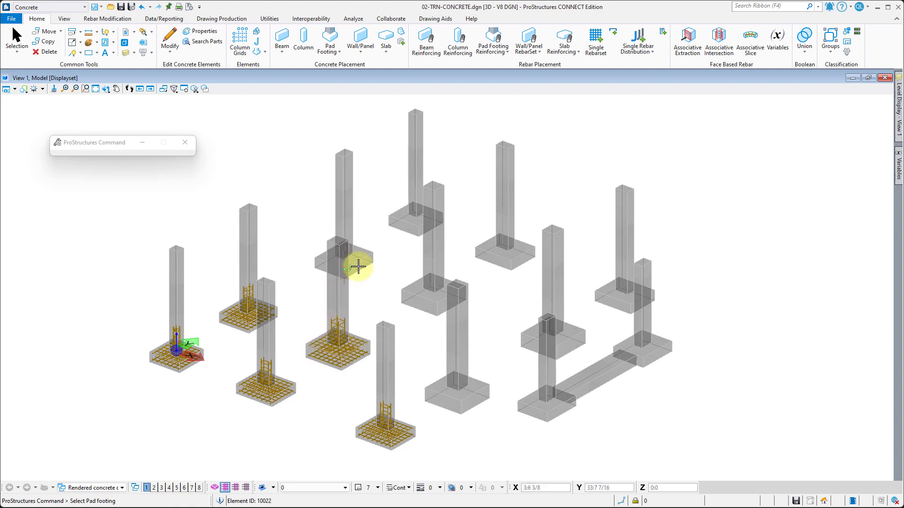
pyautogui.click(357, 267)
pyautogui.click(353, 217)
pyautogui.click(406, 207)
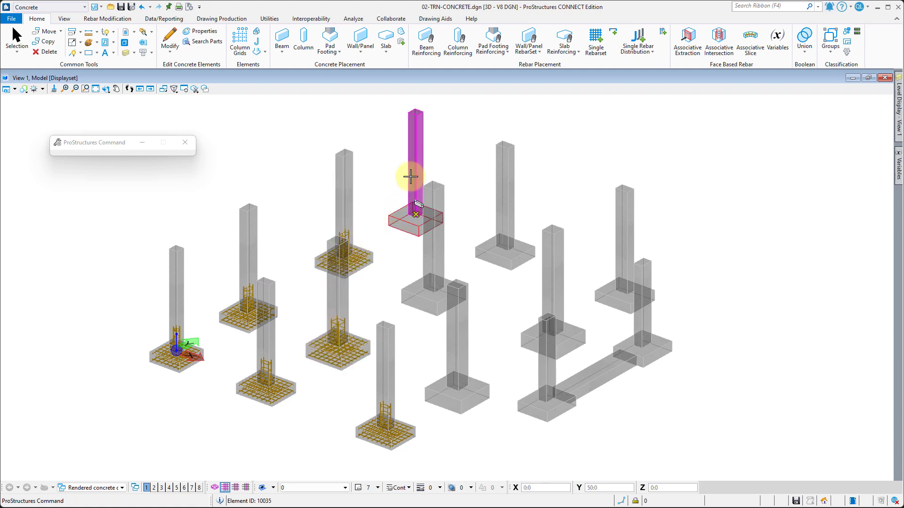
pyautogui.click(410, 177)
pyautogui.click(494, 258)
# Reinforce the centre, right and lower-right pad footings via their columns, then reopen the settings.
pyautogui.click(482, 253)
pyautogui.click(425, 294)
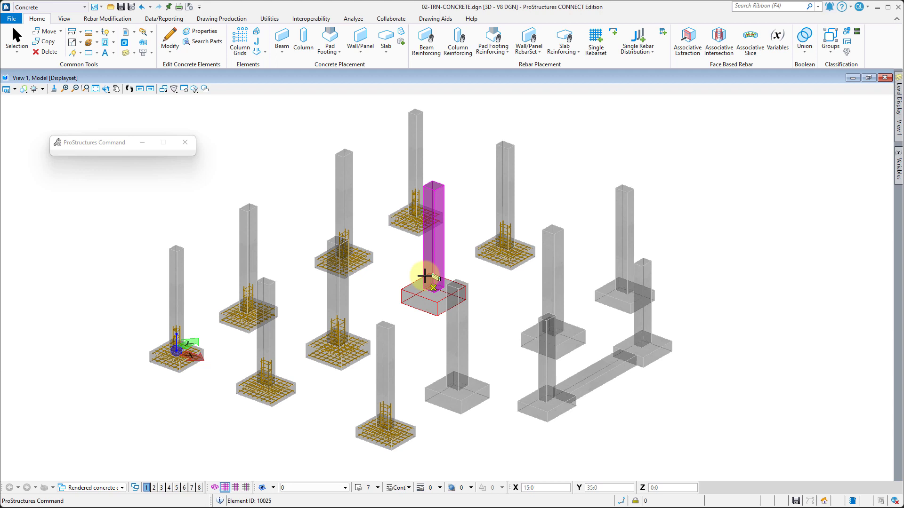
pyautogui.click(425, 276)
pyautogui.click(438, 385)
pyautogui.click(448, 363)
pyautogui.click(527, 327)
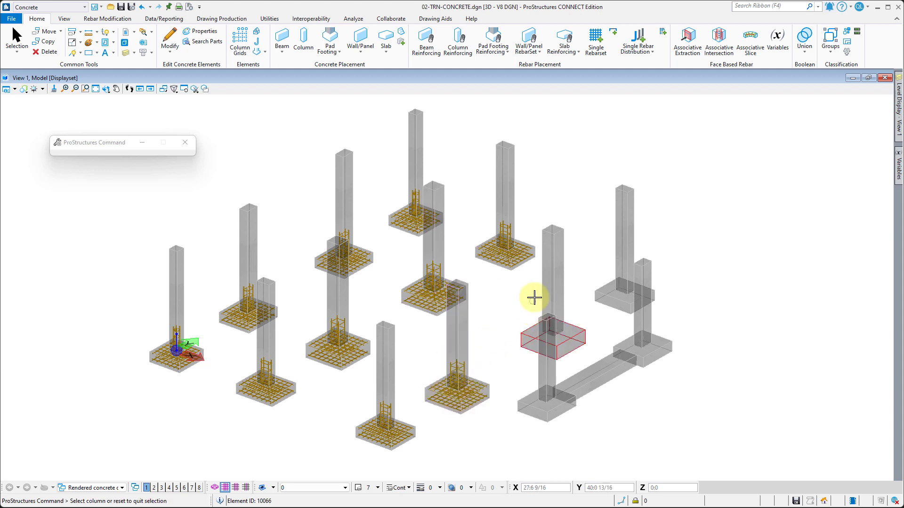
pyautogui.click(541, 289)
pyautogui.click(605, 291)
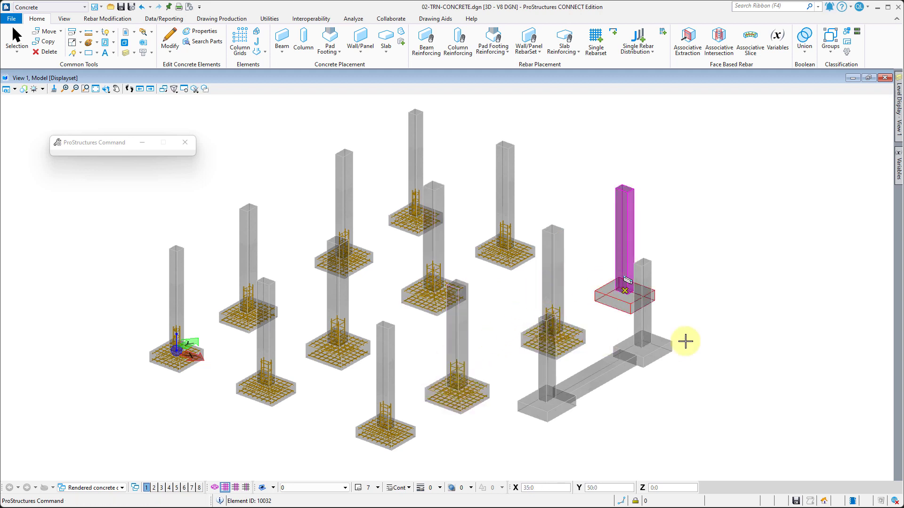
pyautogui.click(681, 344)
pyautogui.click(648, 315)
pyautogui.click(546, 400)
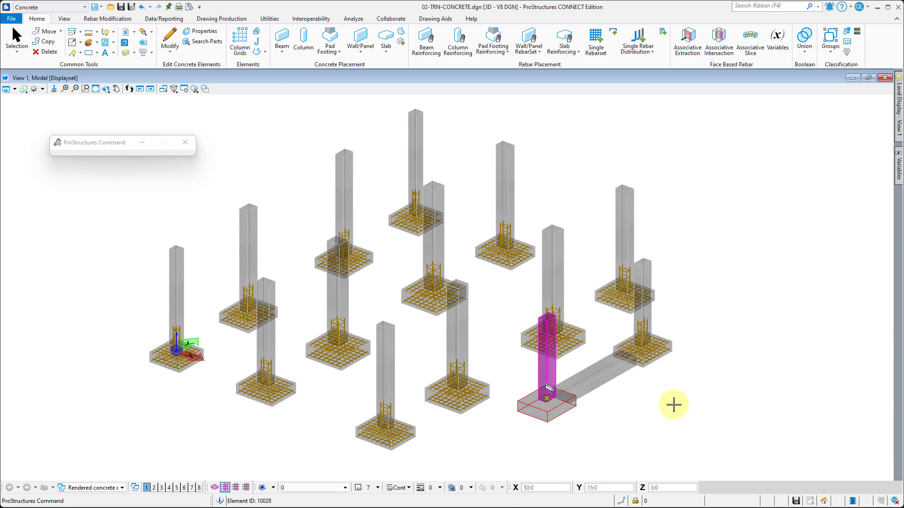
pyautogui.click(674, 404)
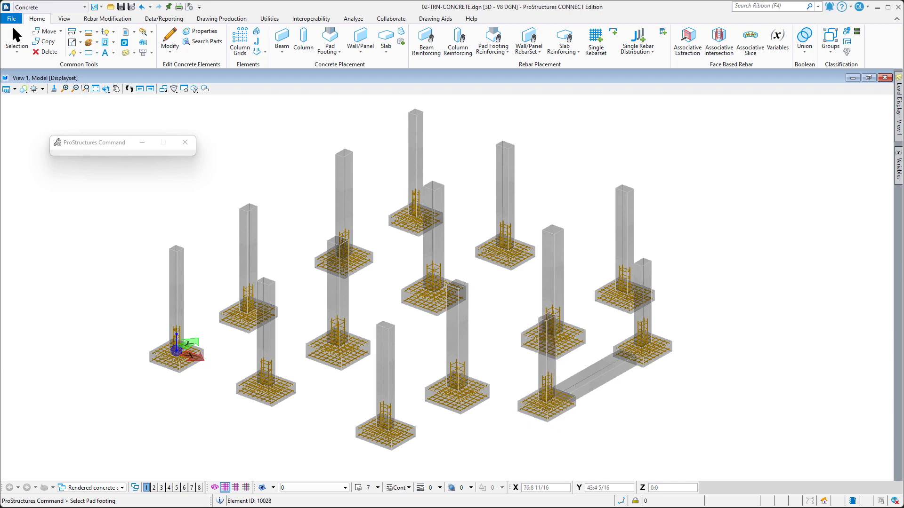
pyautogui.click(784, 260)
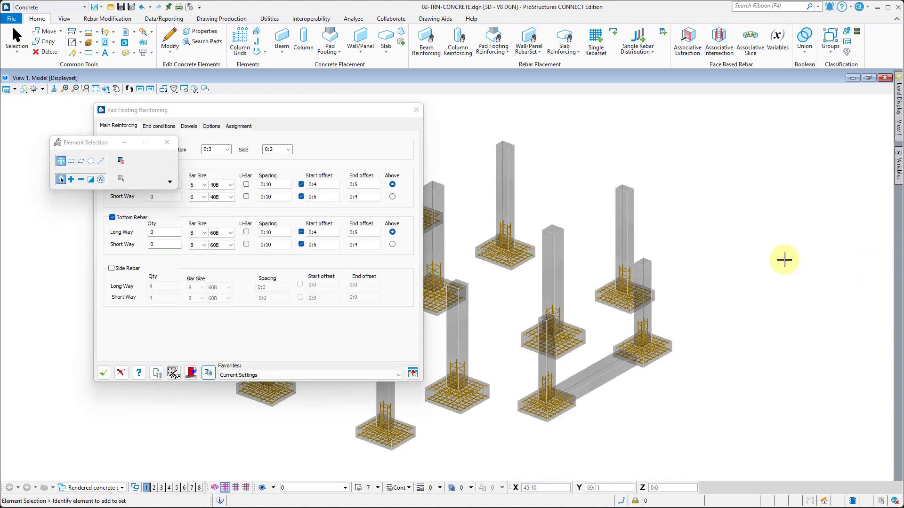
# Confirm the pad footing rebar and open Continuous Footing Reinforcing (0:2 clearances, 3 top, 5 bottom bars).
pyautogui.click(103, 373)
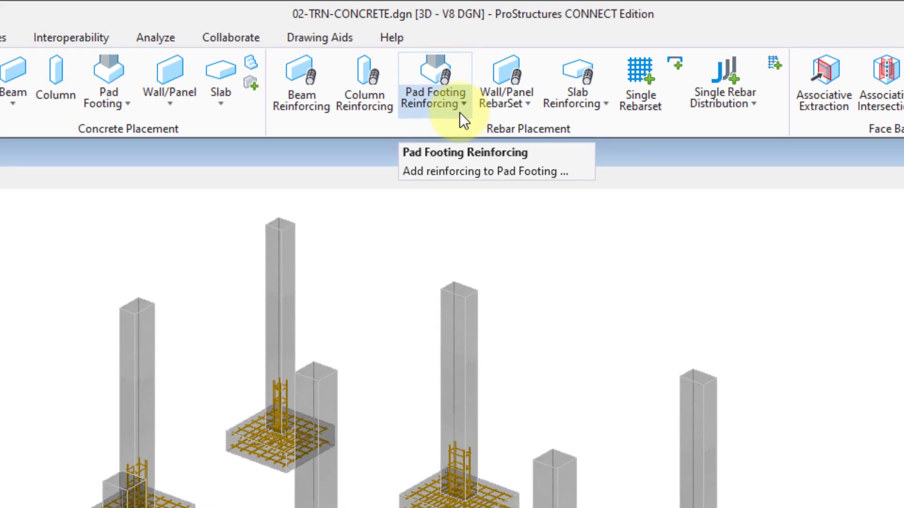
pyautogui.click(507, 52)
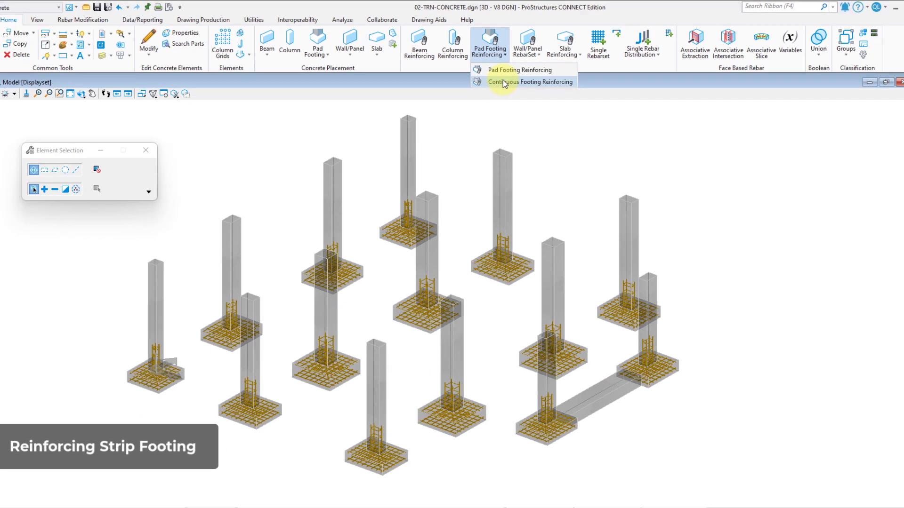
pyautogui.click(458, 151)
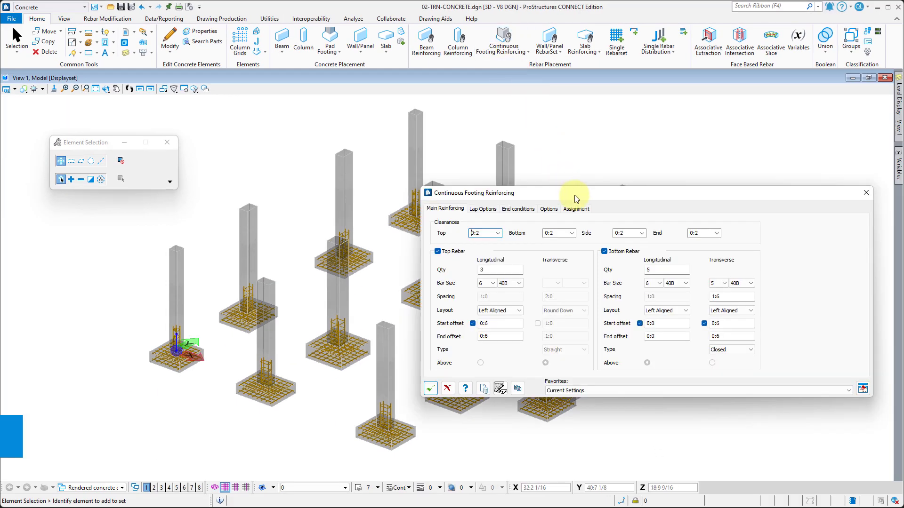
pyautogui.moveTo(565, 194); pyautogui.dragTo(225, 91)
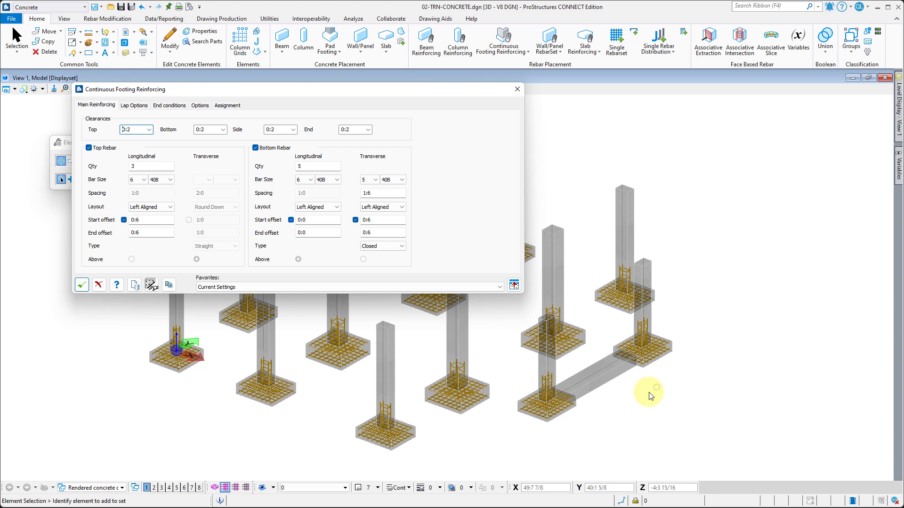
# Isolate the strip footing using Displayset Set from its context menu.
pyautogui.rightClick(603, 385)
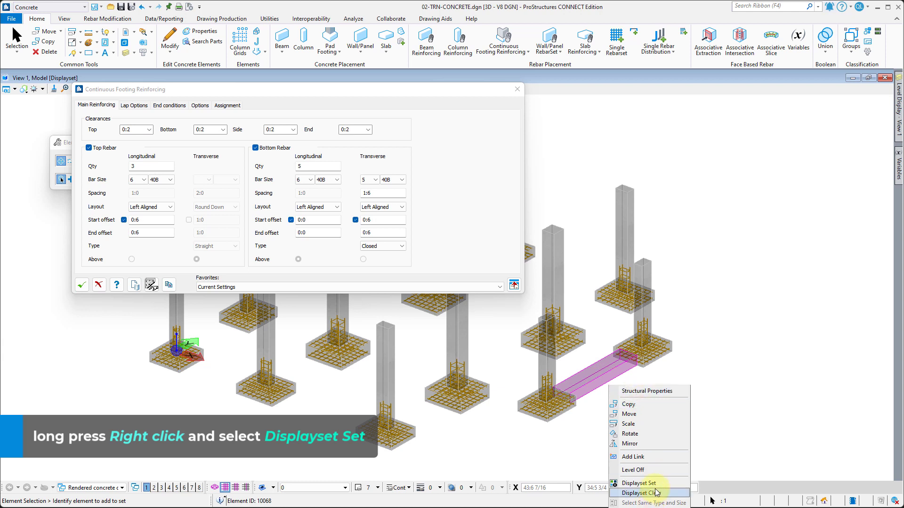
pyautogui.click(638, 483)
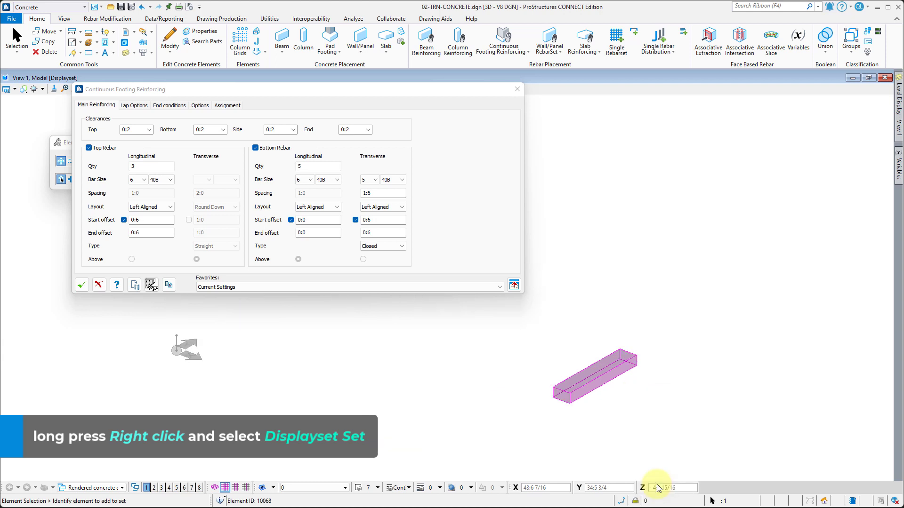
pyautogui.scroll(3, 618, 417)
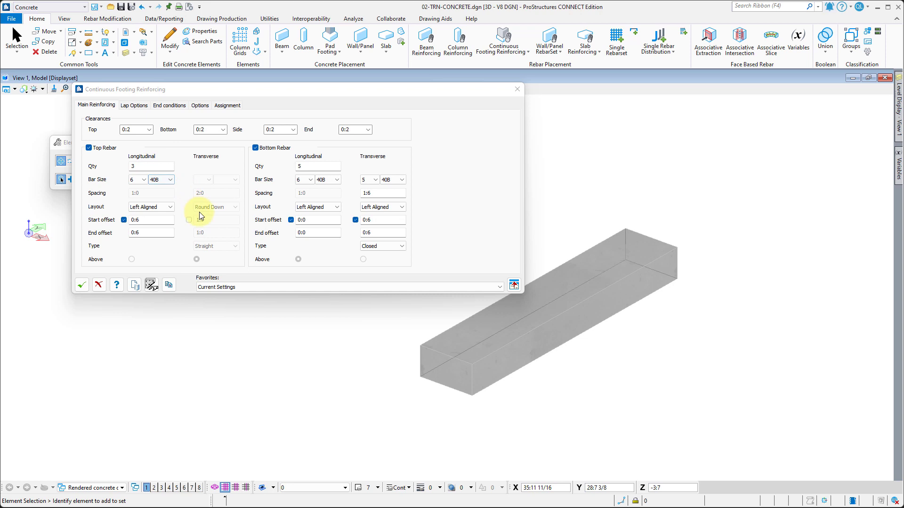
# Review the Lap Options, End conditions, Options and Assignment tabs, then start selecting the strip footing.
pyautogui.click(137, 108)
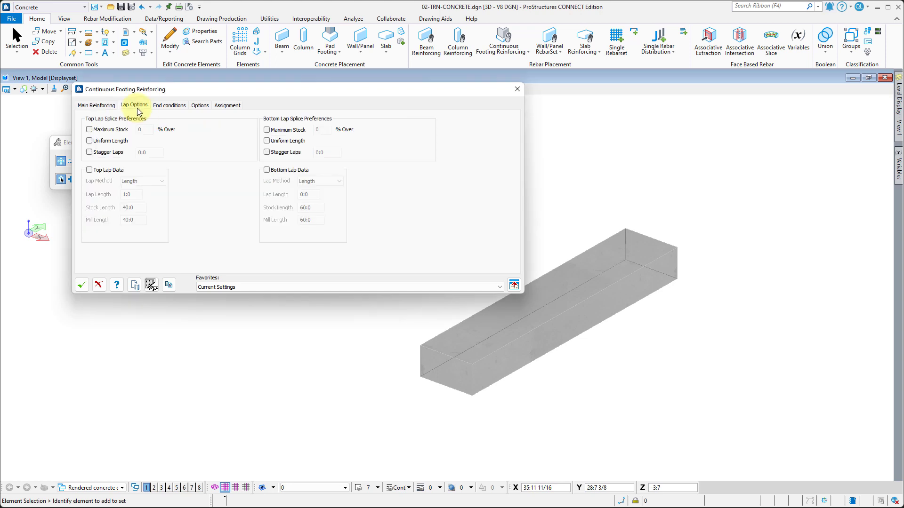
pyautogui.click(166, 107)
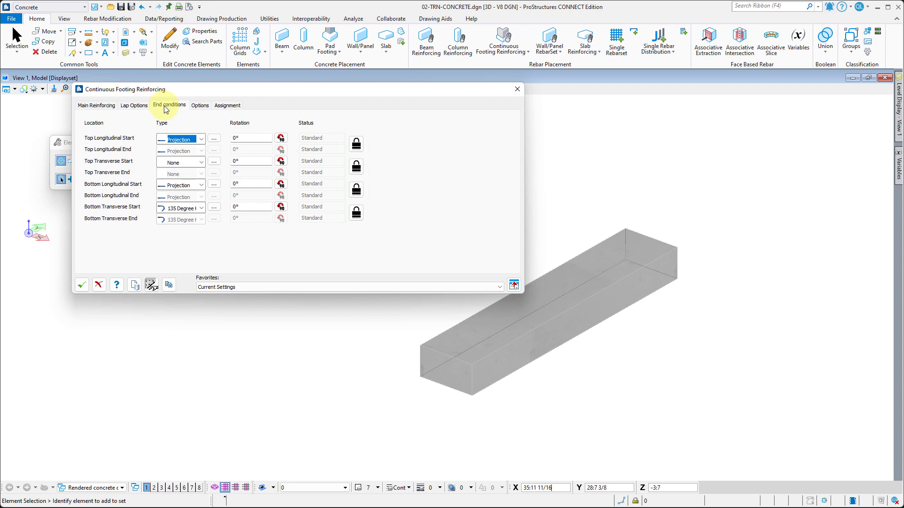
pyautogui.click(199, 106)
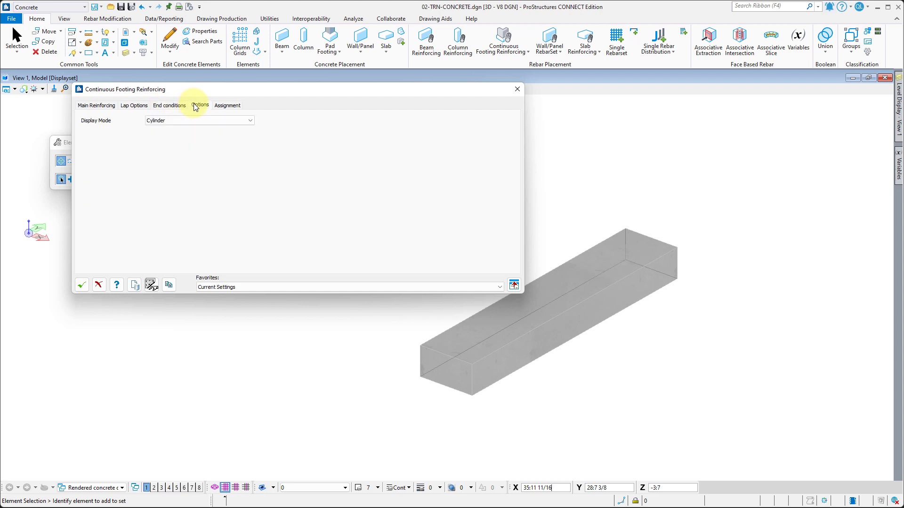
pyautogui.click(218, 106)
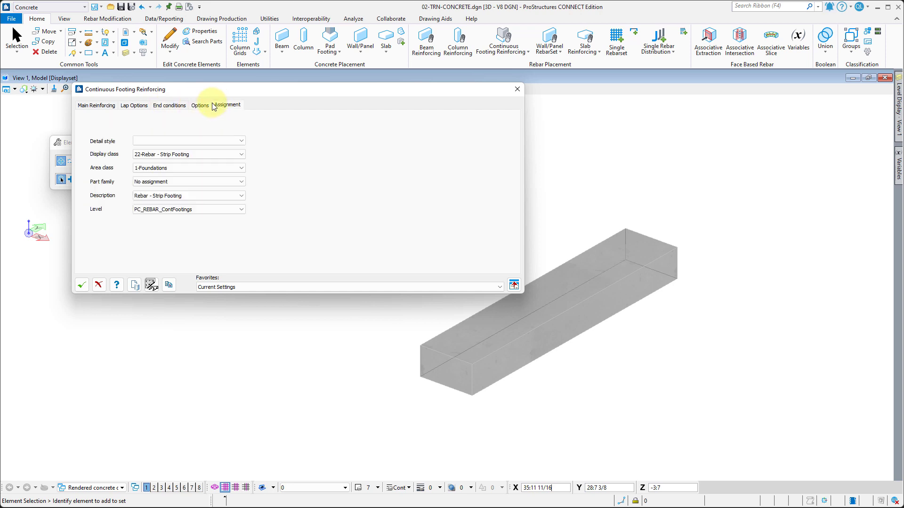
pyautogui.click(105, 106)
pyautogui.click(149, 284)
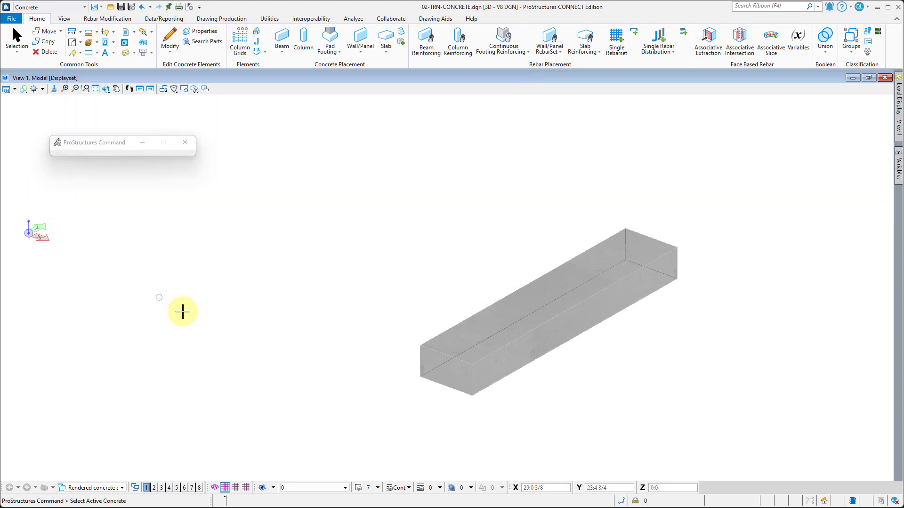
# Generate the strip footing's rebar cage, clear the displayset, and confirm the reinforcement.
pyautogui.click(475, 362)
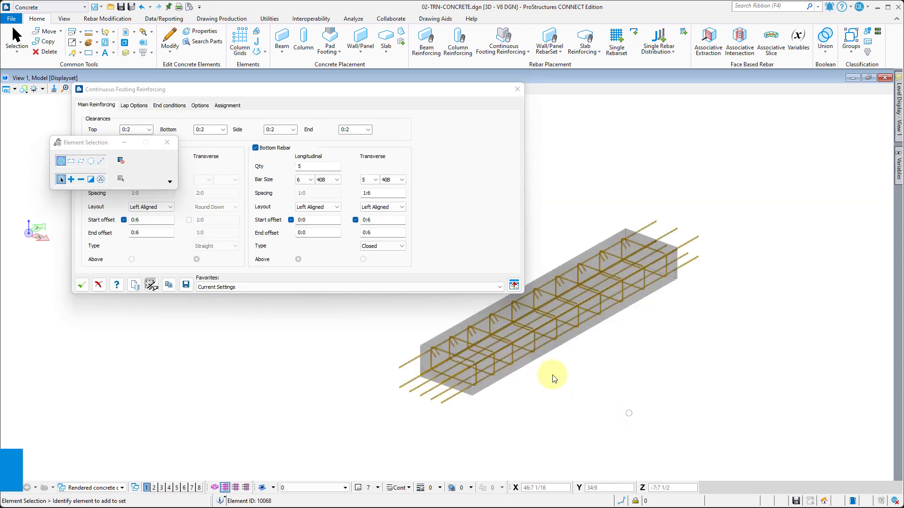
pyautogui.rightClick(548, 360)
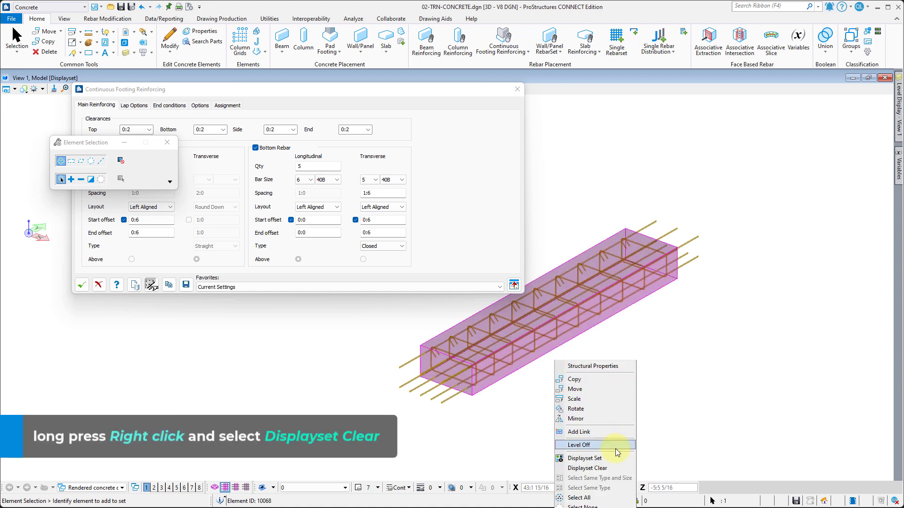
pyautogui.click(589, 468)
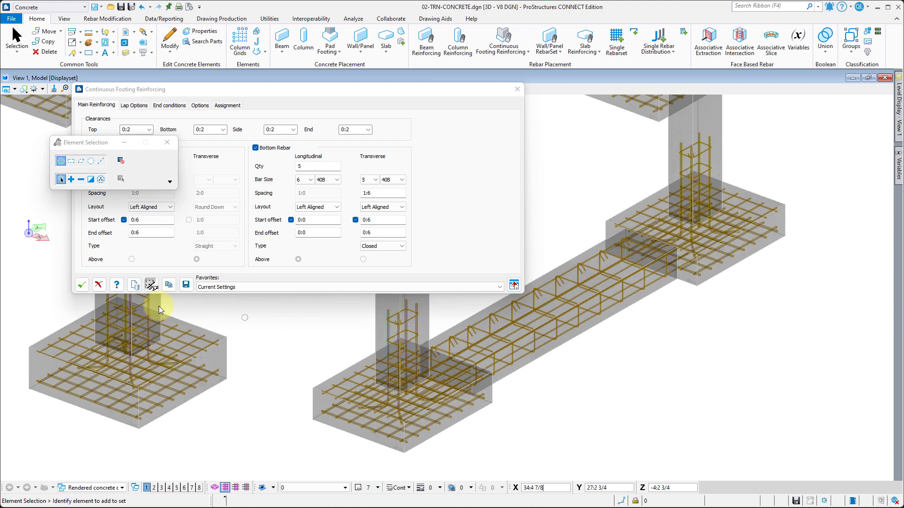
pyautogui.click(81, 285)
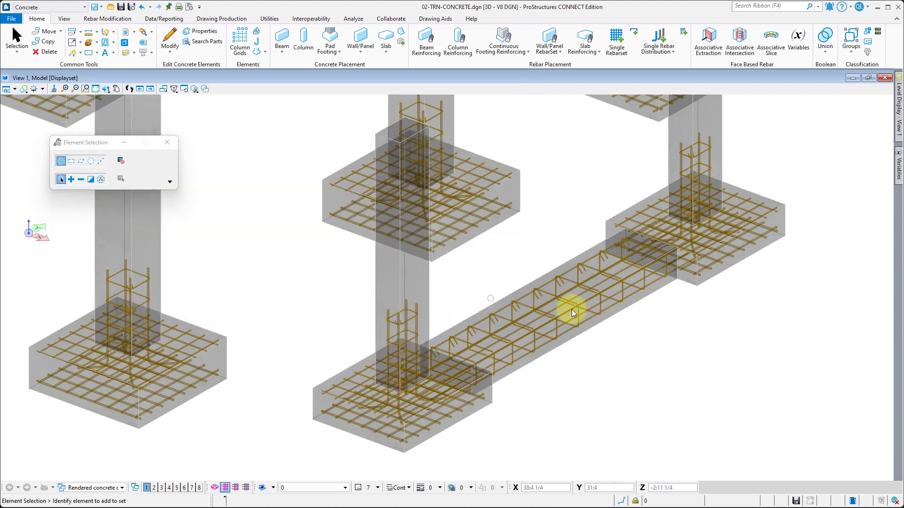
pyautogui.moveTo(597, 404); pyautogui.dragTo(604, 401, button='middle')
pyautogui.scroll(-5, 604, 402)
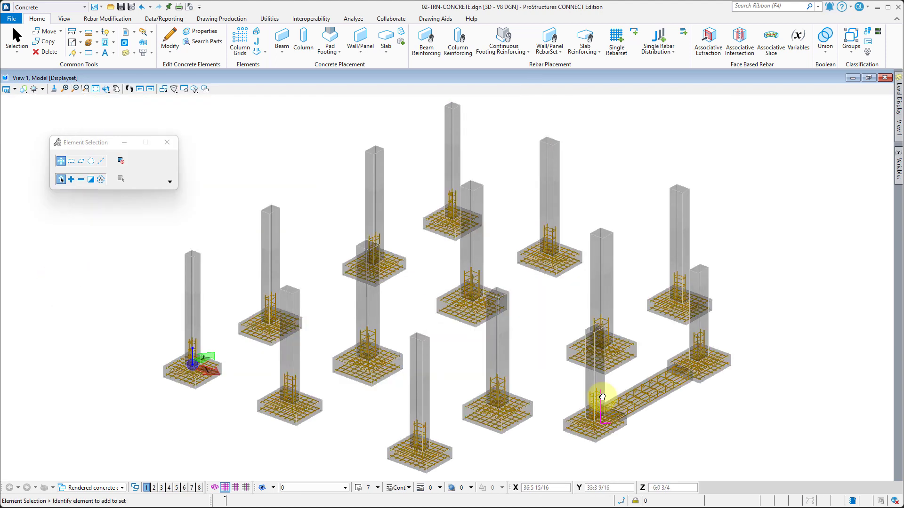